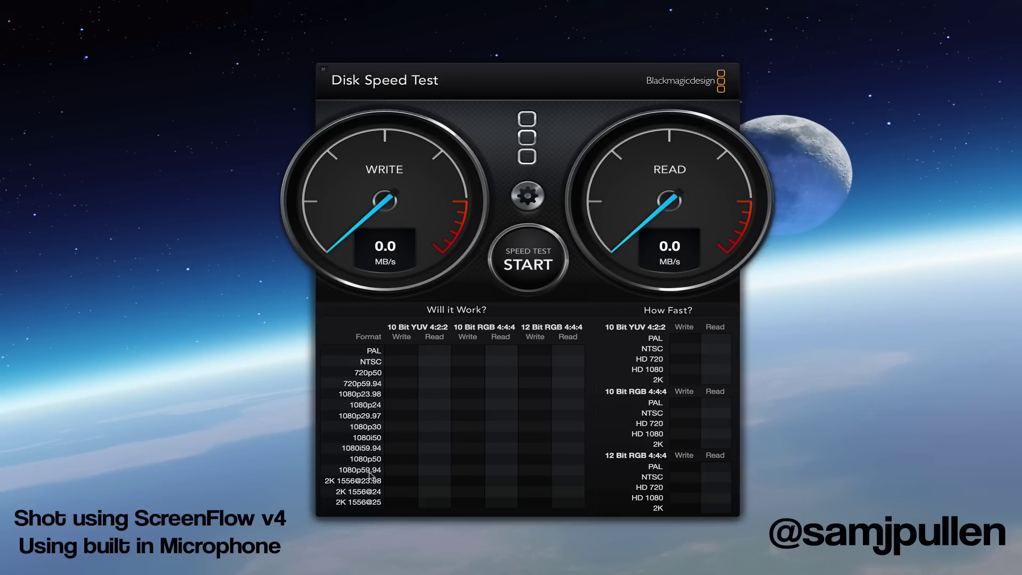
# Start the disk speed test to measure write and read speeds, reaching about 390 and 428 MB/s.
pyautogui.click(526, 276)
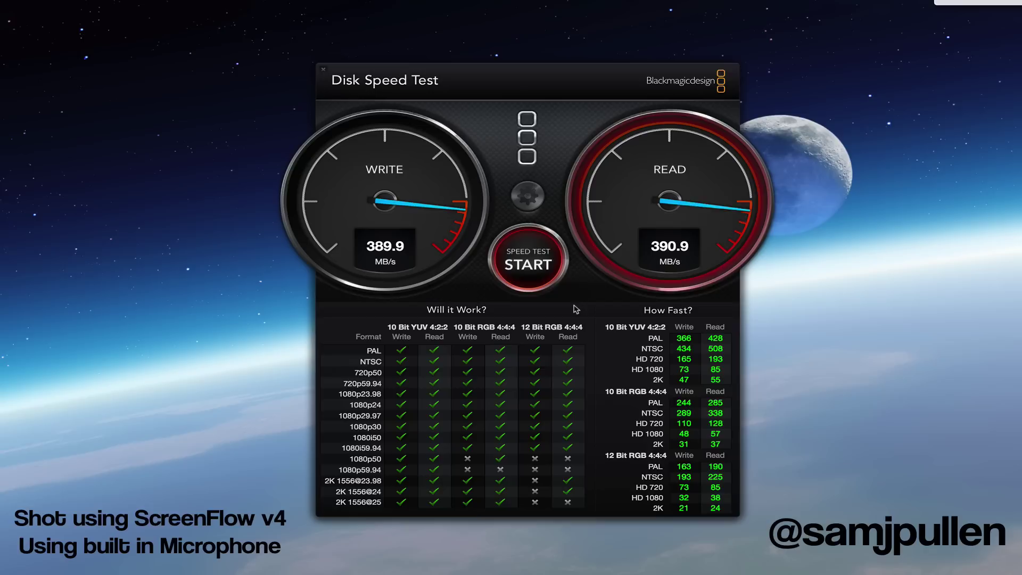
pyautogui.click(515, 258)
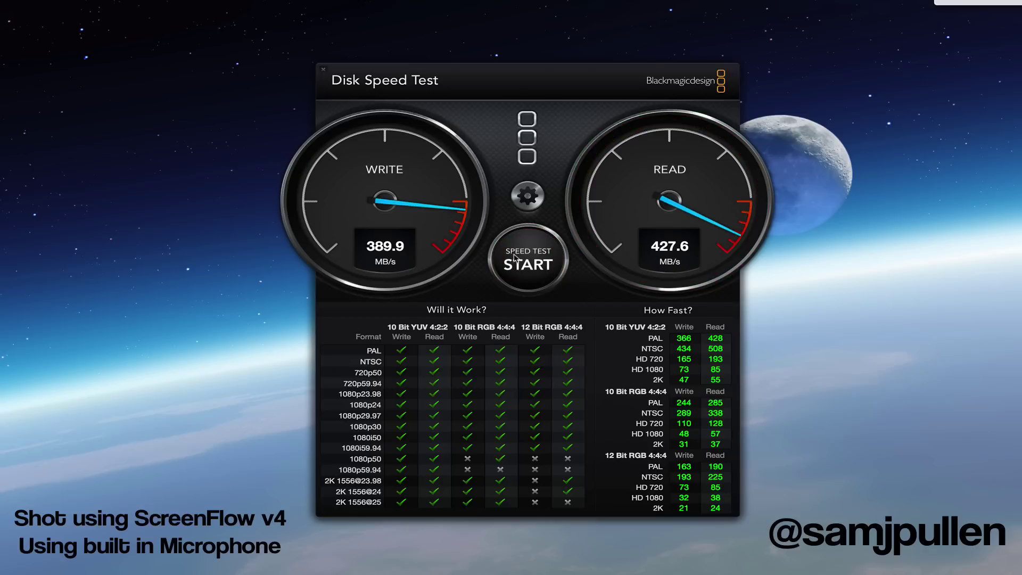